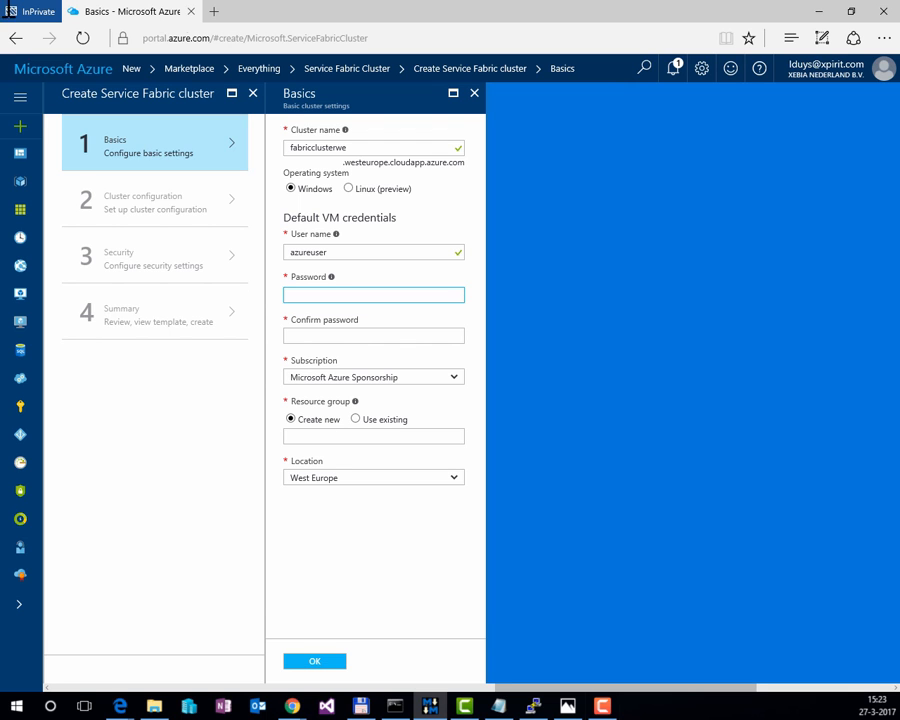
# Enter and confirm the password for the default VM credentials
pyautogui.hotkey('ctrl', 'v')
pyautogui.click(363, 335)
pyautogui.hotkey('ctrl', 'v')
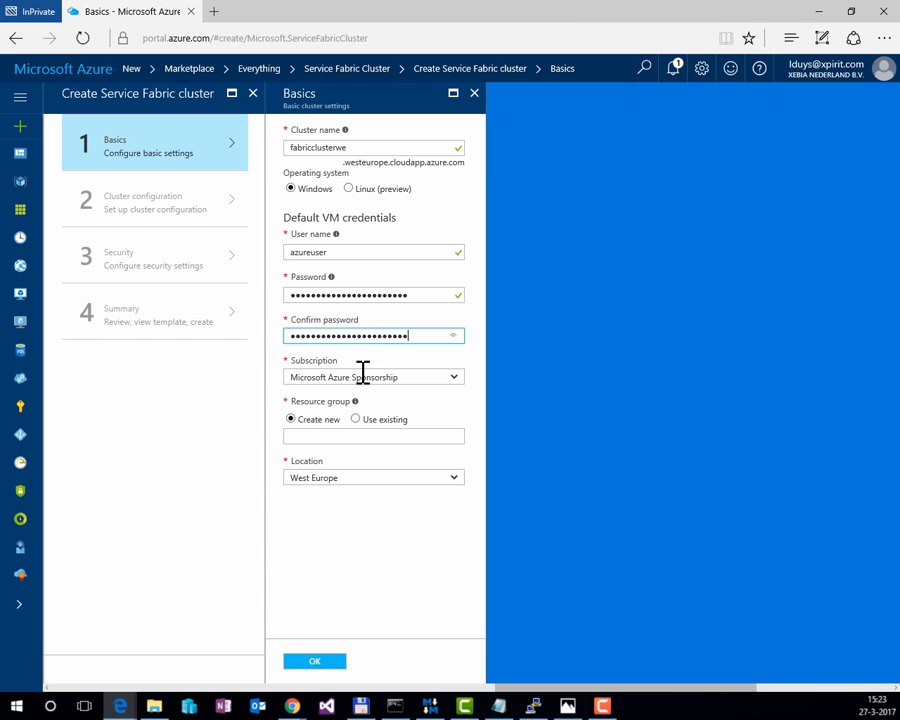
# Reuse the cluster name fabricclusterwe as the name of the new resource group and accept the basic settings
pyautogui.doubleClick(333, 147)
pyautogui.hotkey('ctrl', 'c')
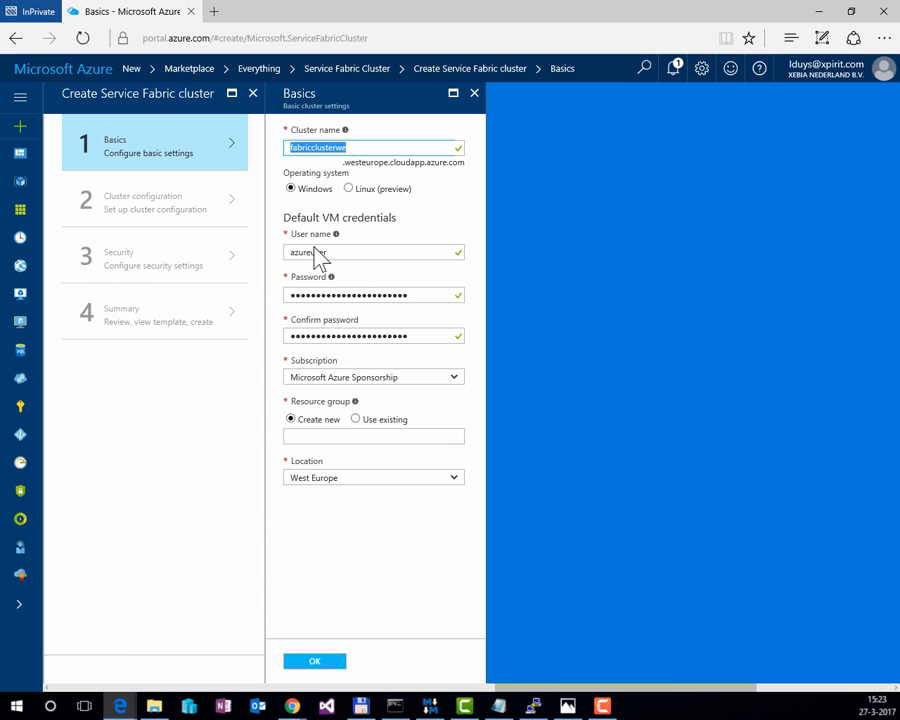
pyautogui.click(302, 433)
pyautogui.hotkey('ctrl', 'v')
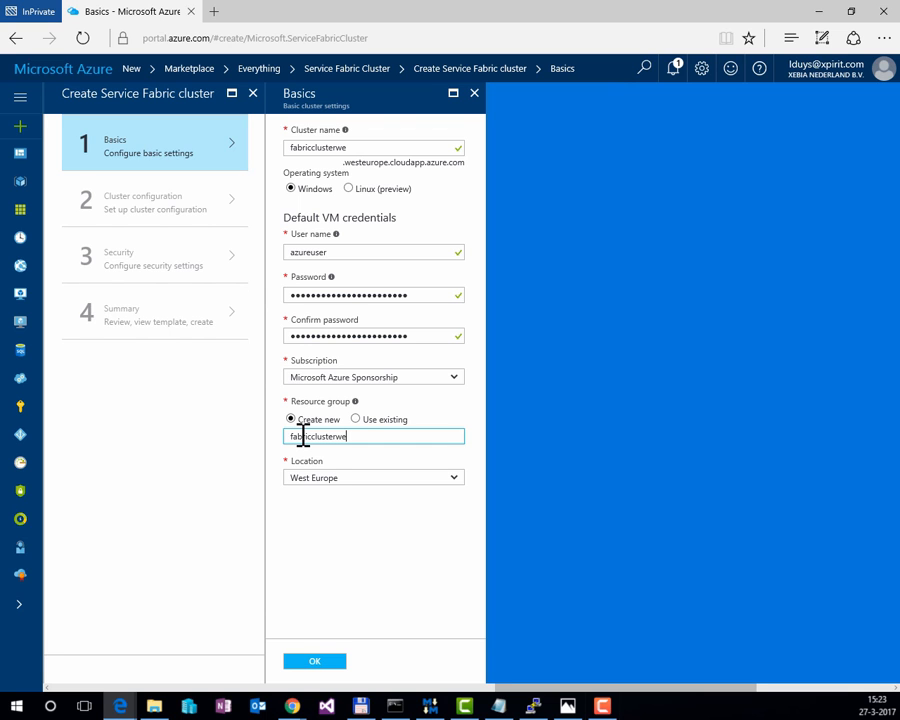
pyautogui.click(320, 665)
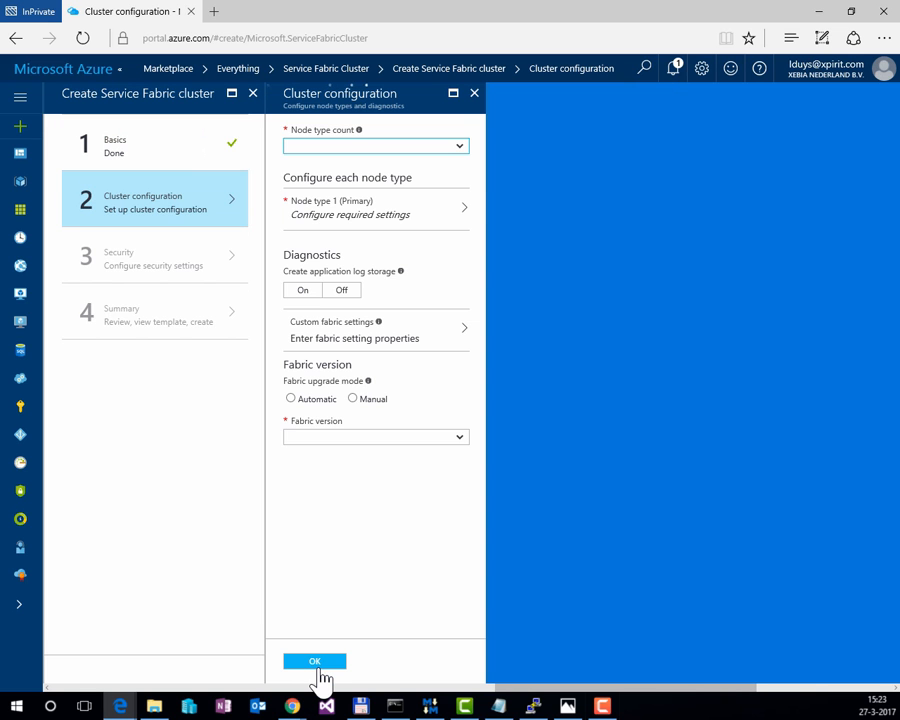
# Set the node type count to 1 and name the first node type "primary"
pyautogui.click(462, 148)
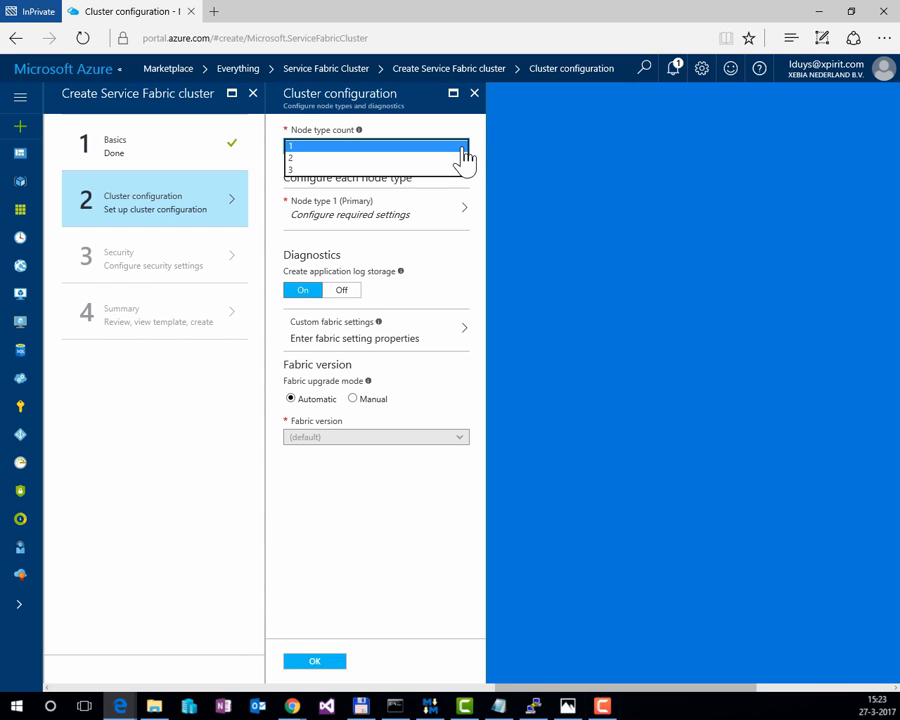
pyautogui.click(463, 147)
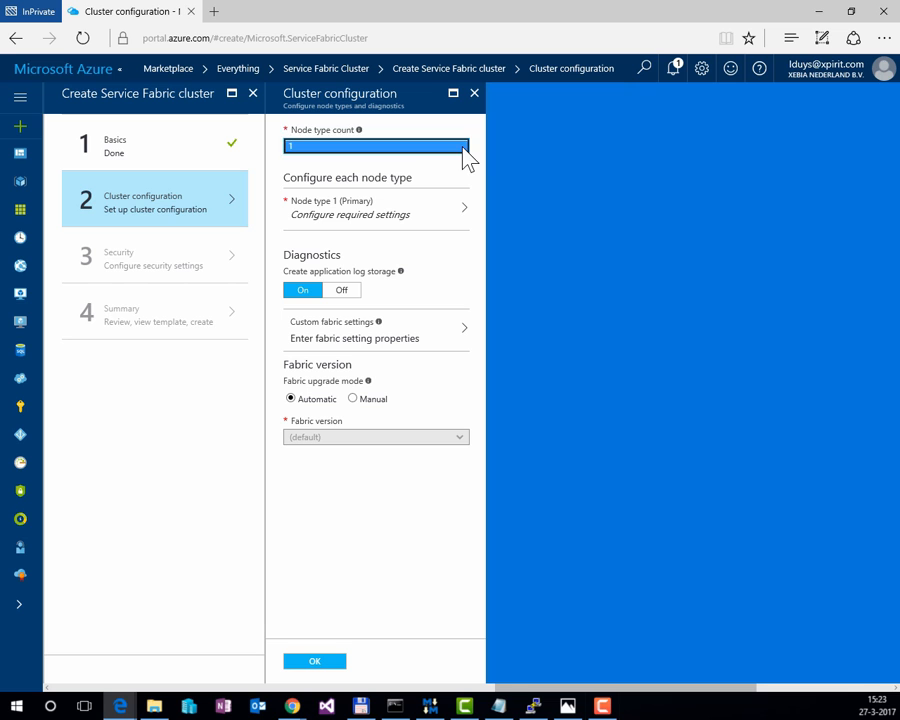
pyautogui.click(443, 216)
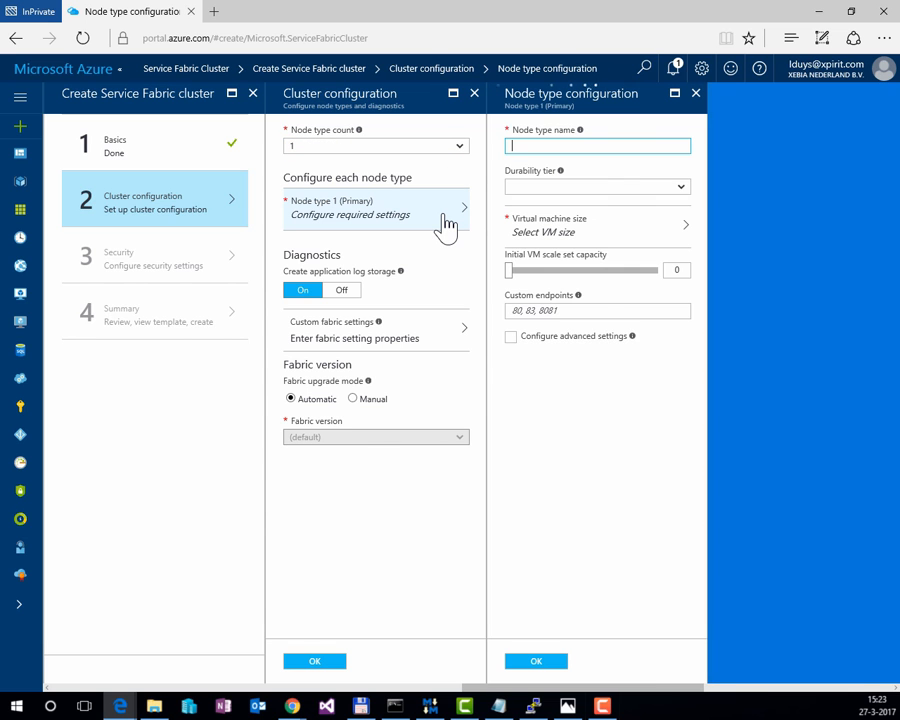
pyautogui.write('prim')
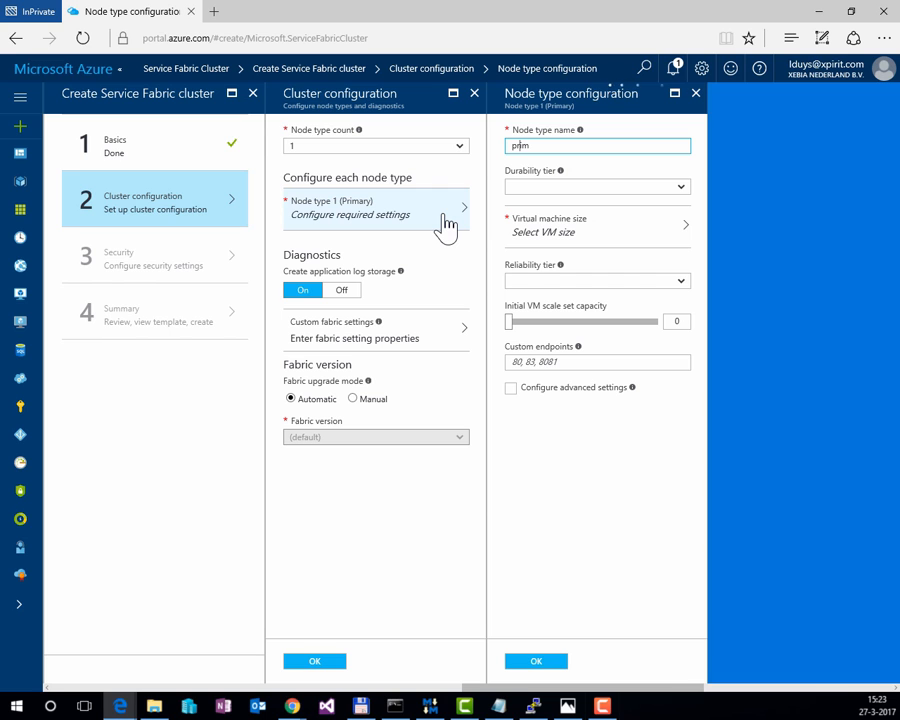
pyautogui.write('ary')
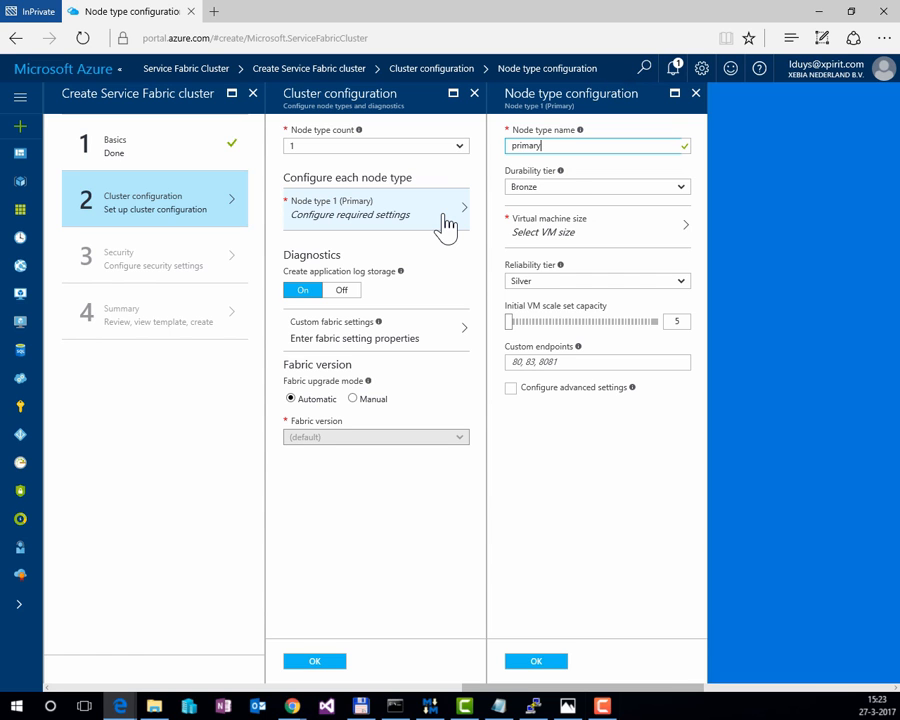
# Keep the Bronze durability tier and choose the D1_V2 Standard virtual machine size for the primary node type
pyautogui.click(568, 190)
pyautogui.click(568, 190)
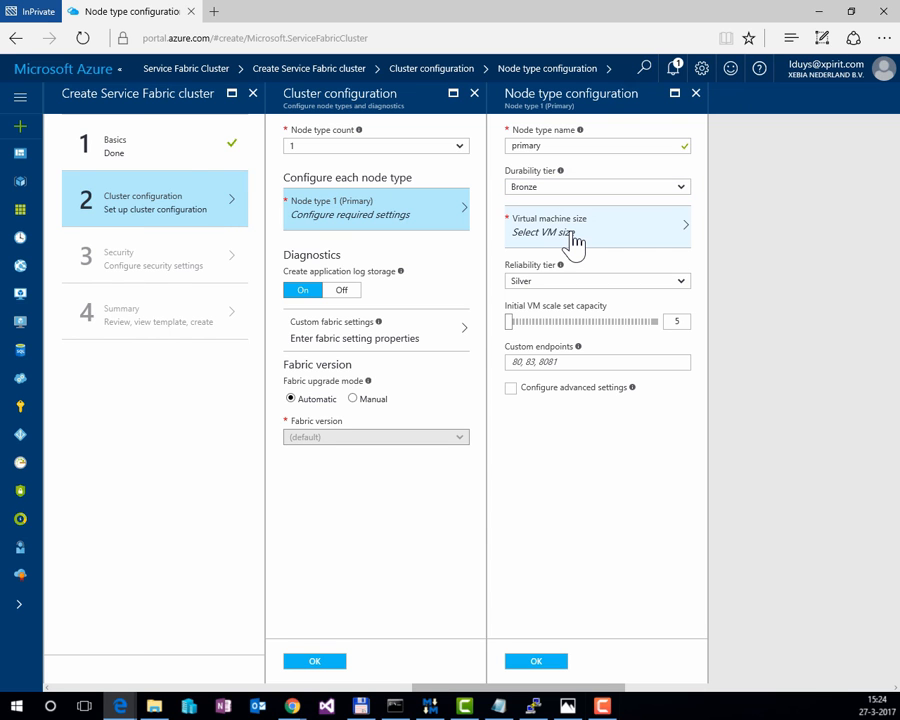
pyautogui.click(574, 243)
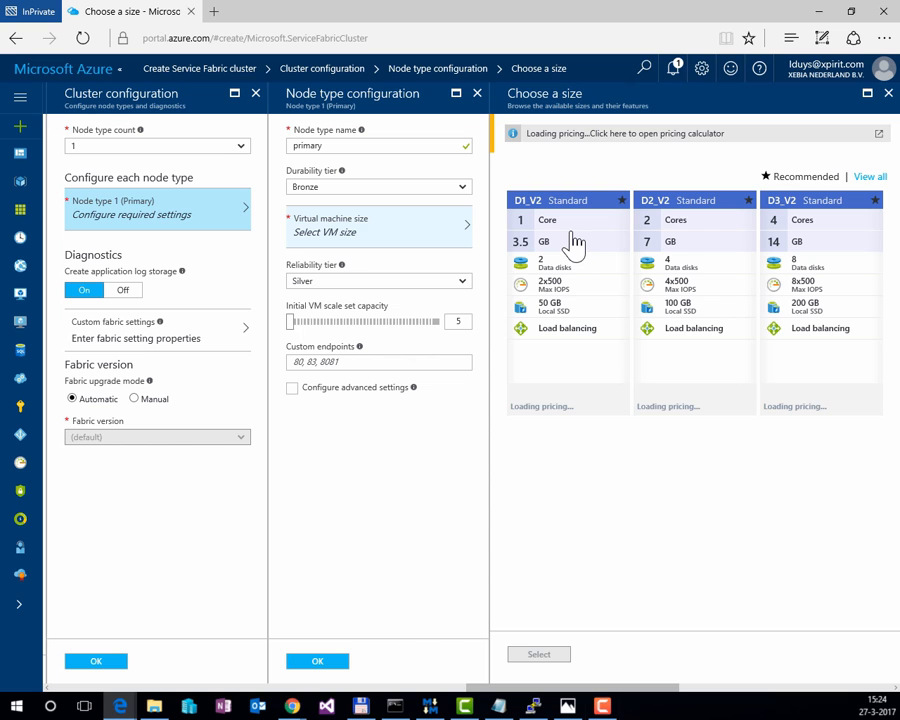
pyautogui.click(576, 362)
pyautogui.click(545, 658)
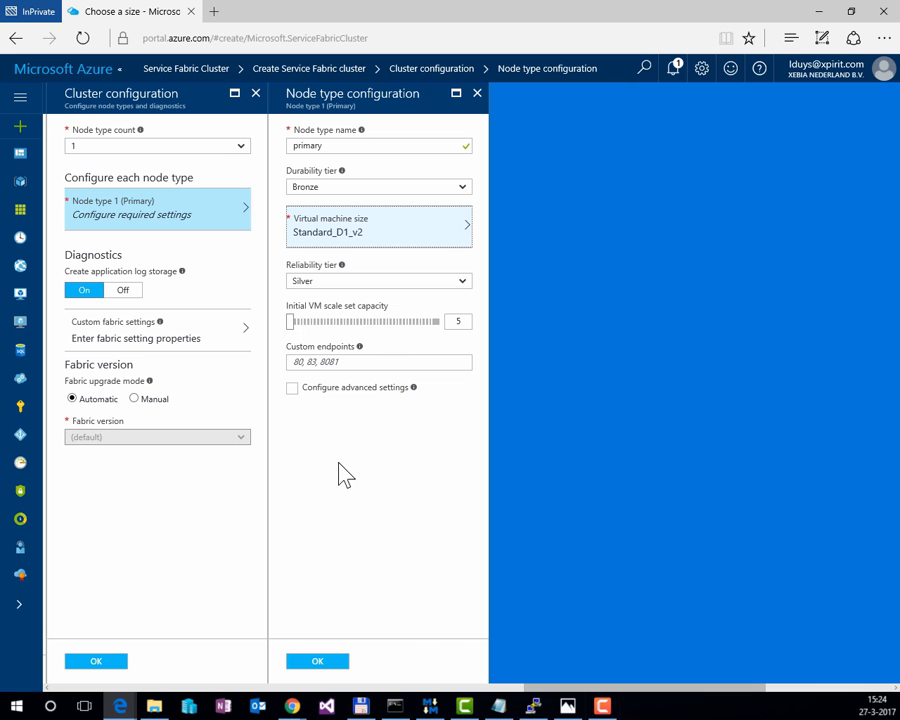
# Set the reliability tier to Bronze and the custom endpoints to 80,443, and accept the node type and cluster configuration
pyautogui.click(468, 290)
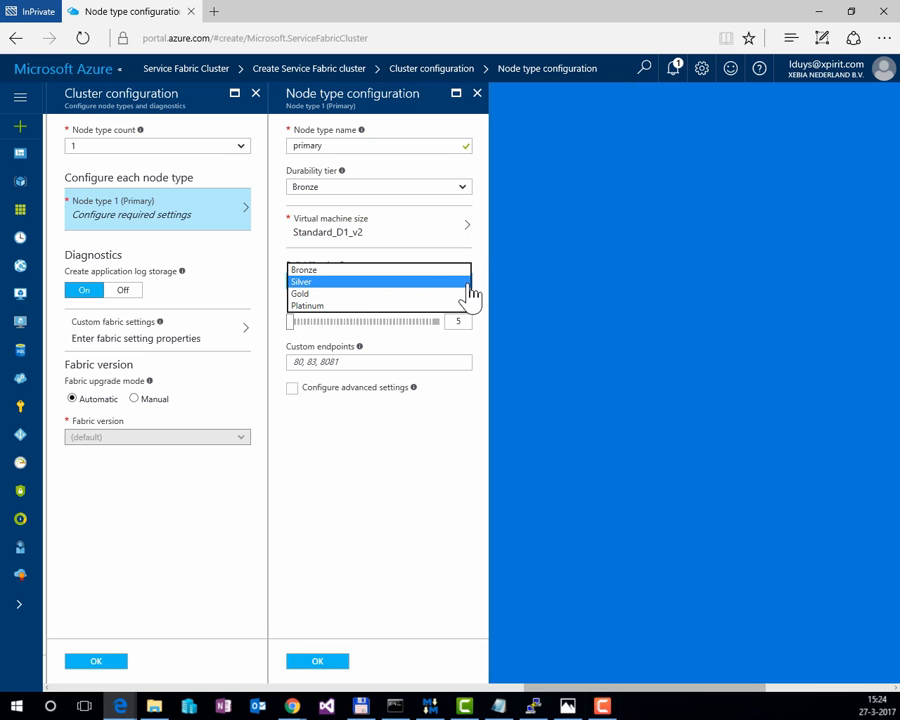
pyautogui.click(448, 271)
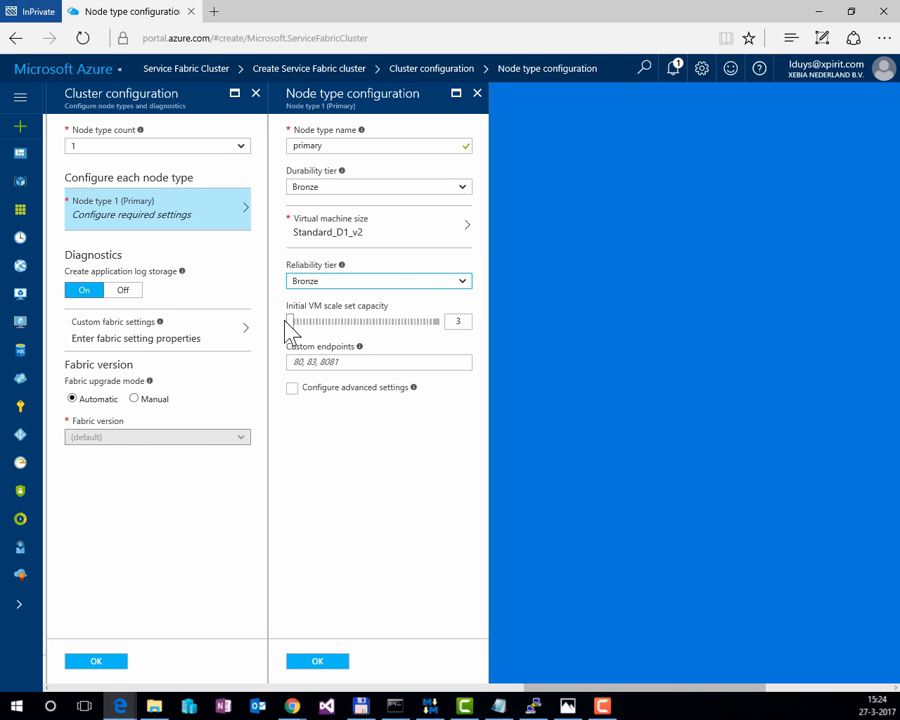
pyautogui.click(323, 445)
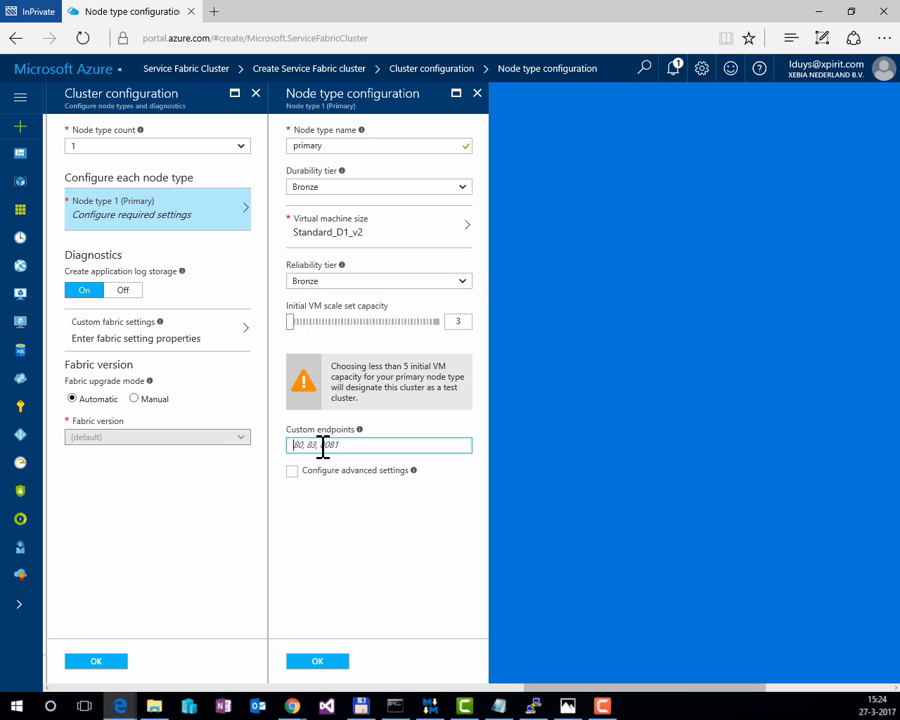
pyautogui.write('80,443')
pyautogui.click(316, 662)
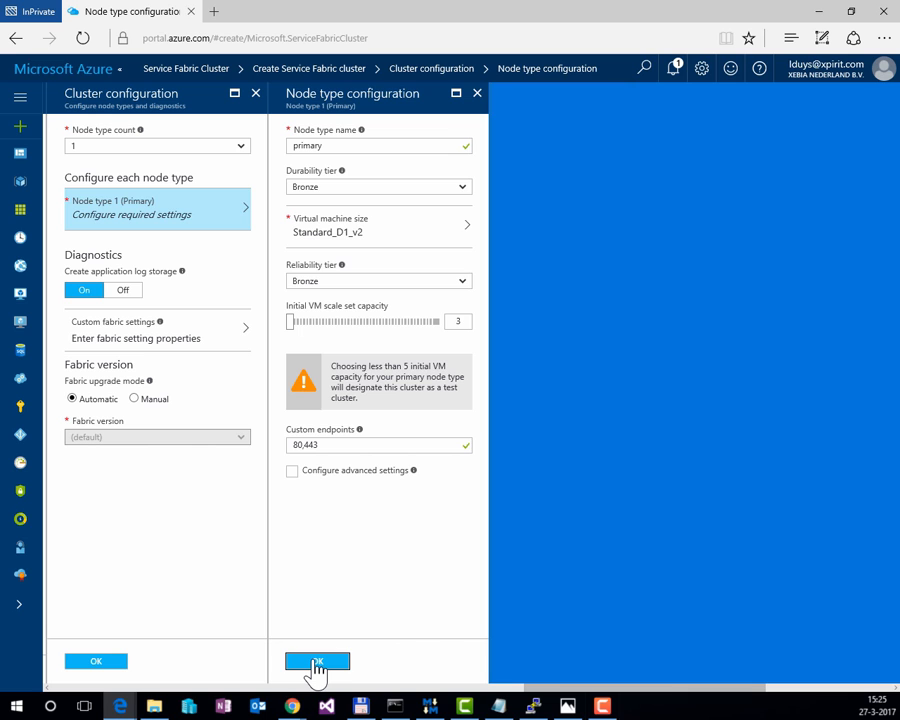
pyautogui.click(316, 662)
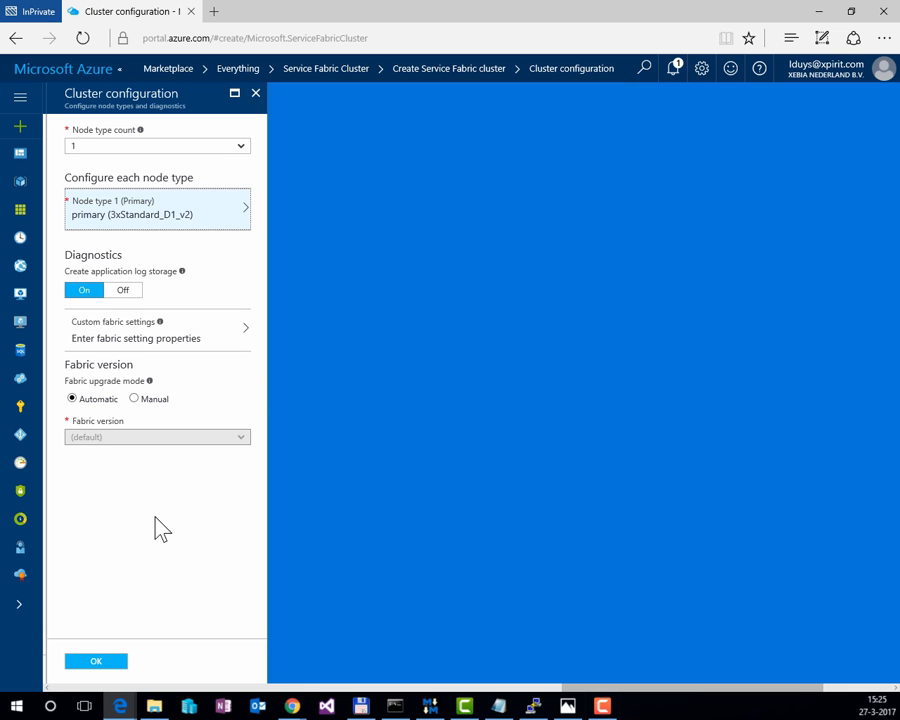
pyautogui.click(93, 662)
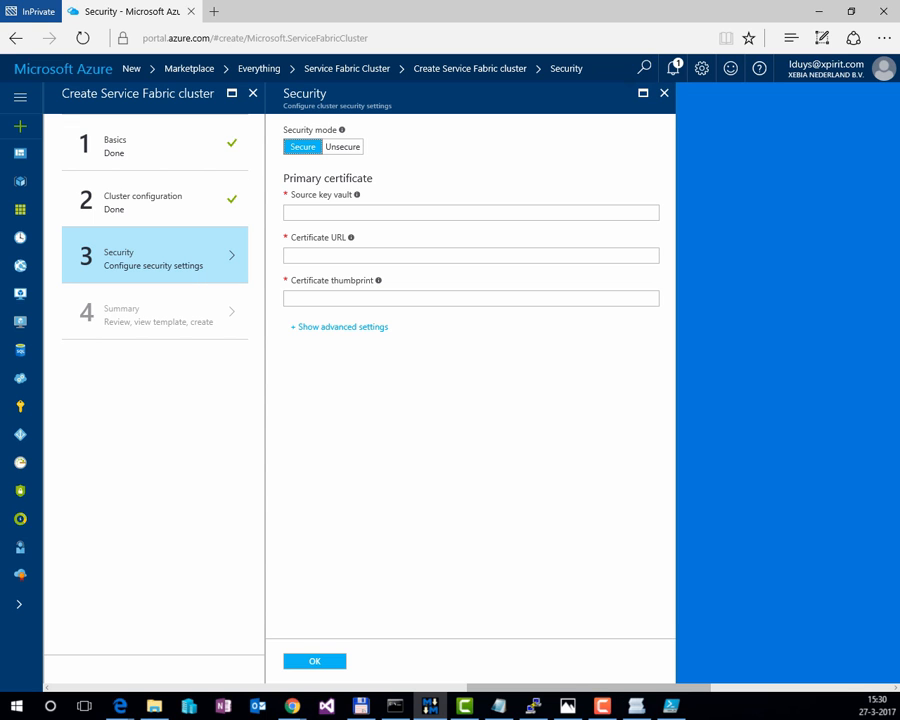
# Fill in the primary certificate's source key vault resource ID for servicefabricdemovault, its certificate URL and its thumbprint
pyautogui.click(330, 211)
pyautogui.hotkey('ctrl', 'v')
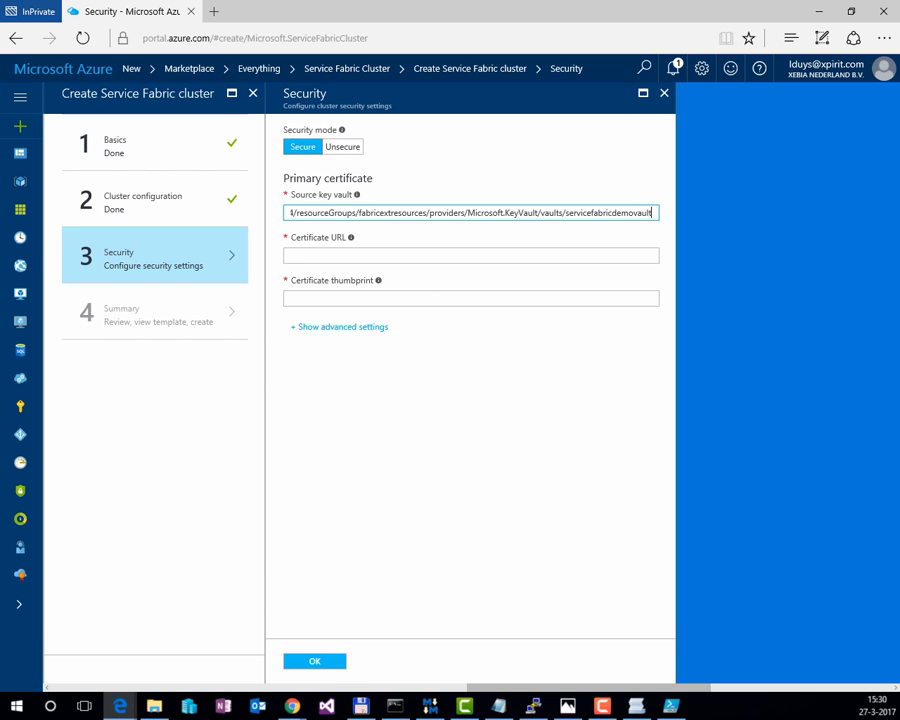
pyautogui.hotkey('alt', 'Tab')
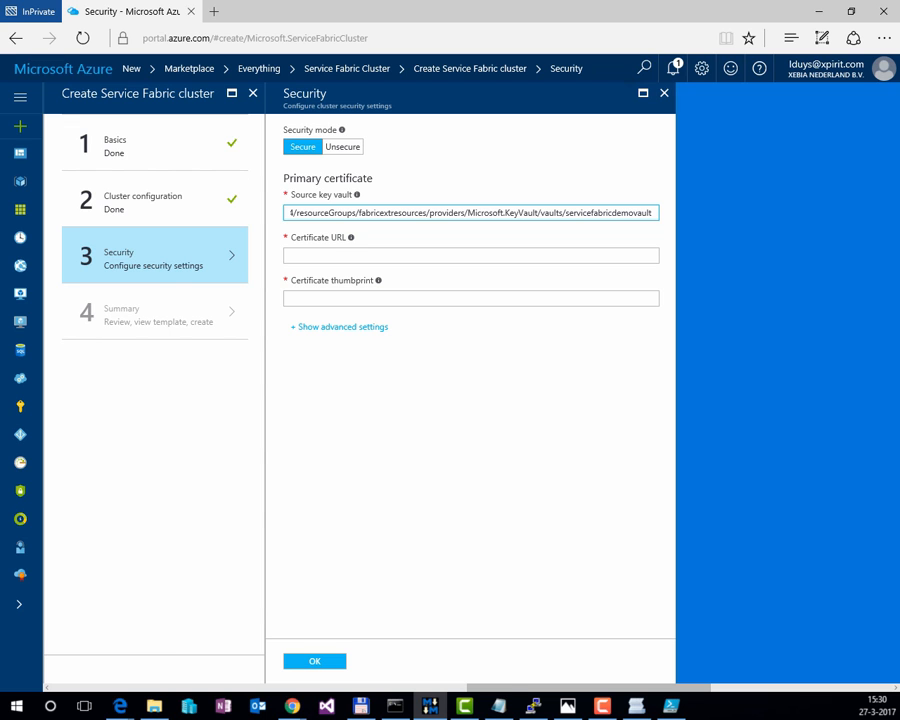
pyautogui.click(454, 255)
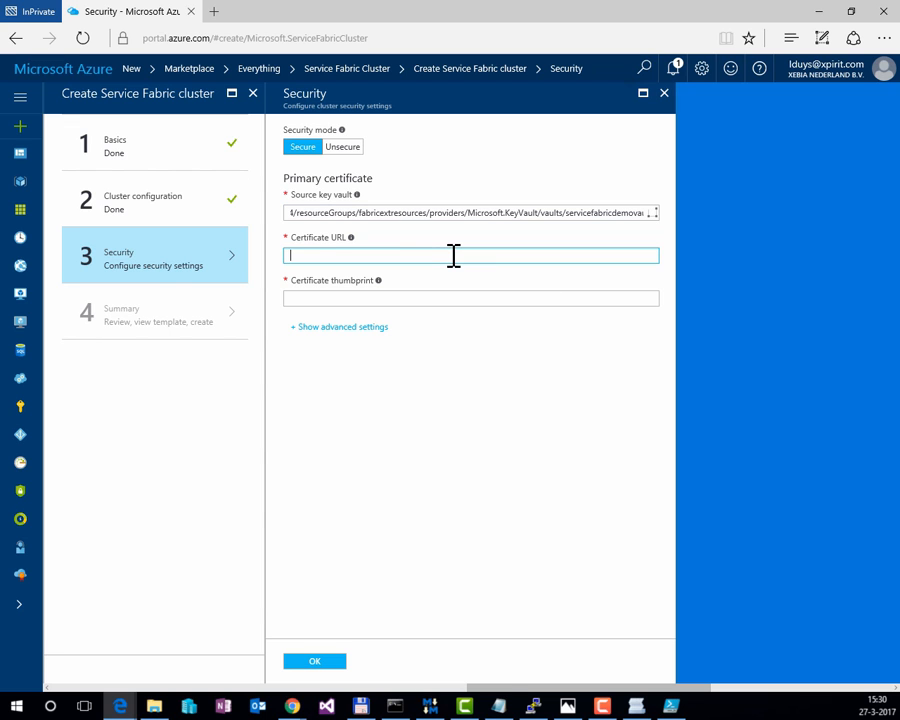
pyautogui.hotkey('ctrl', 'v')
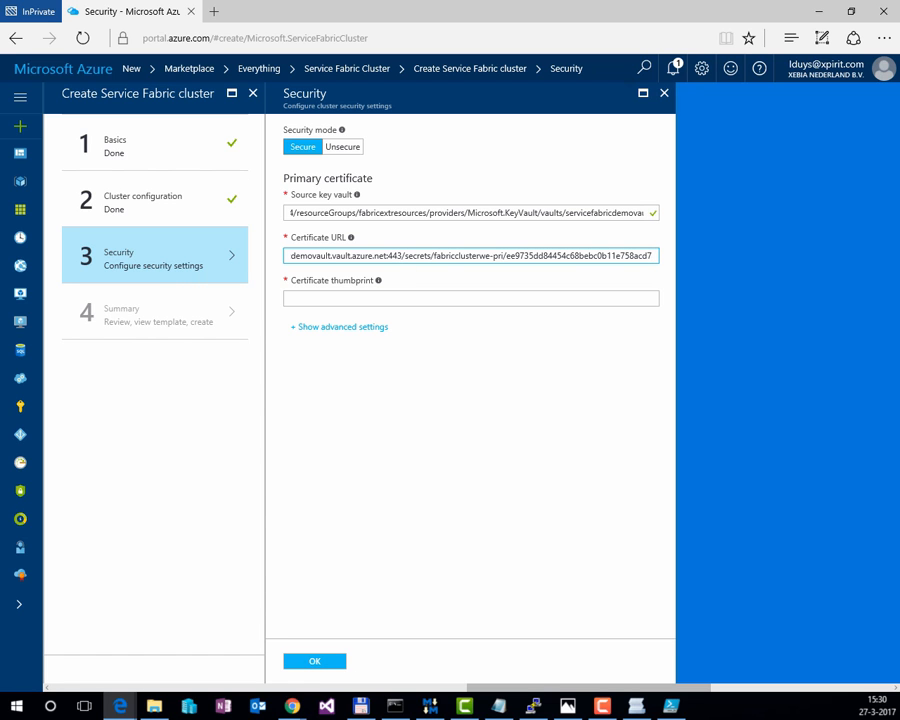
pyautogui.hotkey('alt', 'Tab')
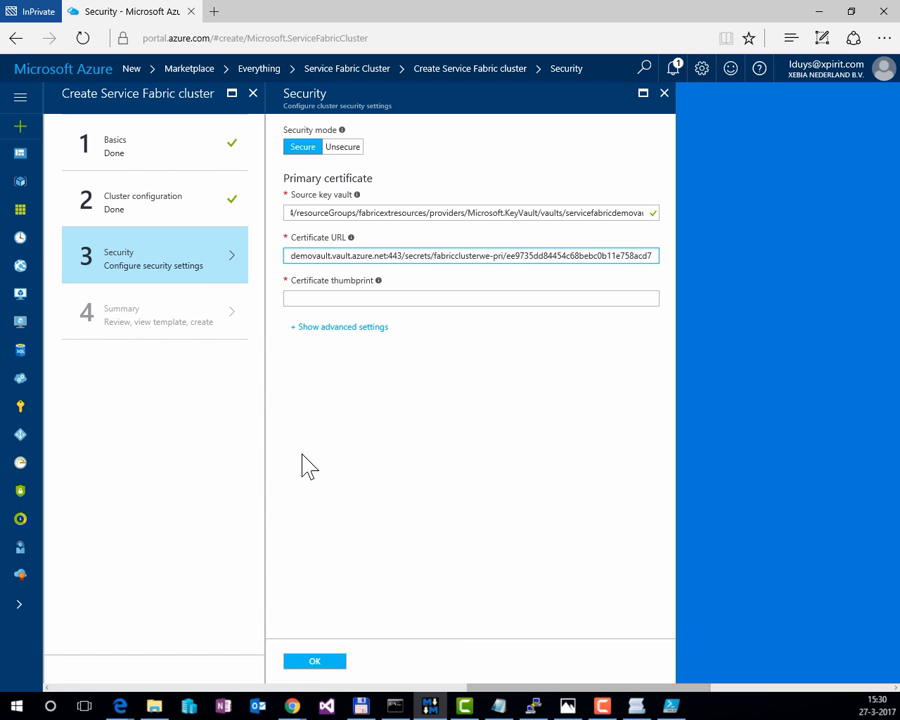
pyautogui.click(382, 296)
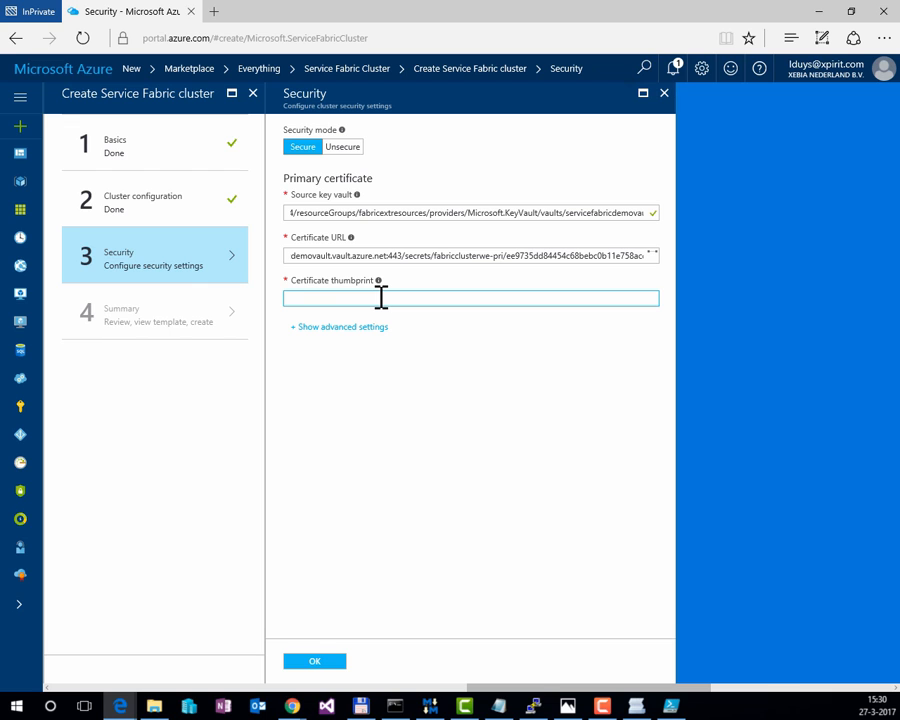
pyautogui.write('21BFBFC6CF11CC0317B13ED9A8FF32EBC02EEBA2')
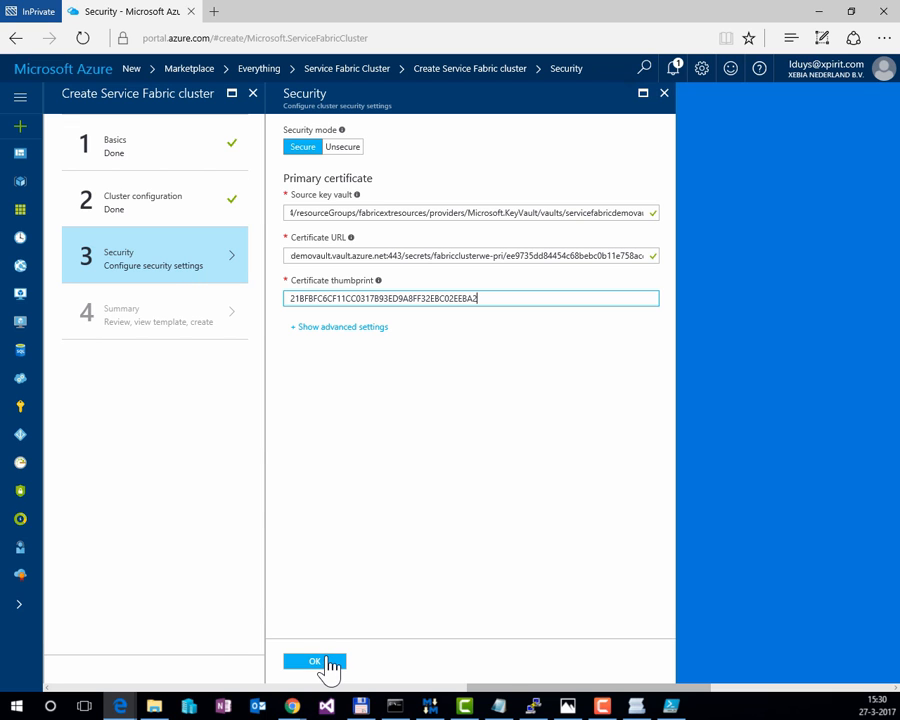
# Accept the security settings and create the Service Fabric cluster from the summary
pyautogui.click(328, 665)
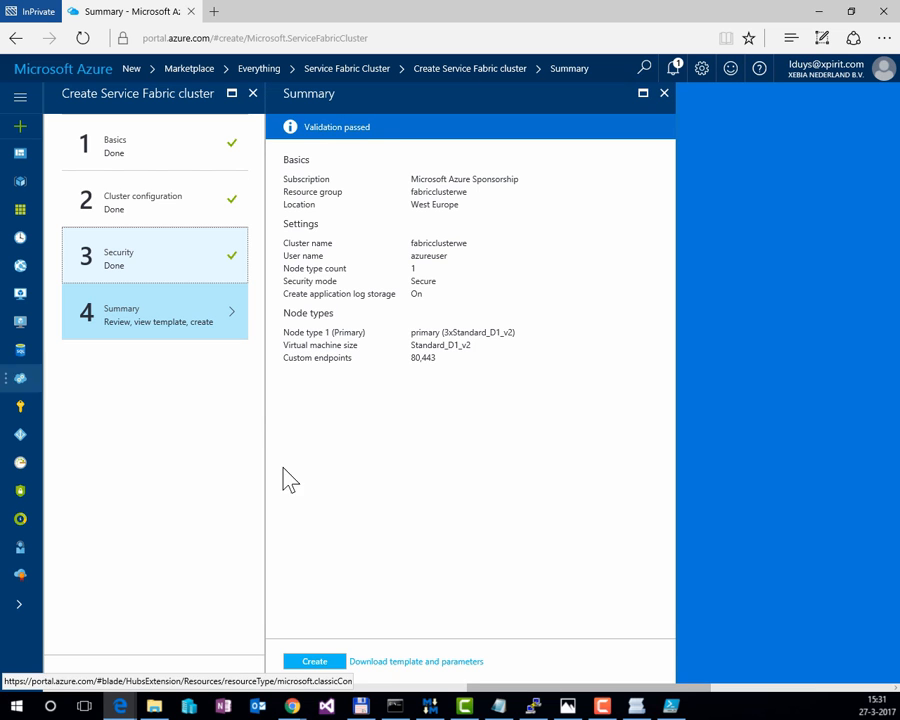
pyautogui.click(315, 664)
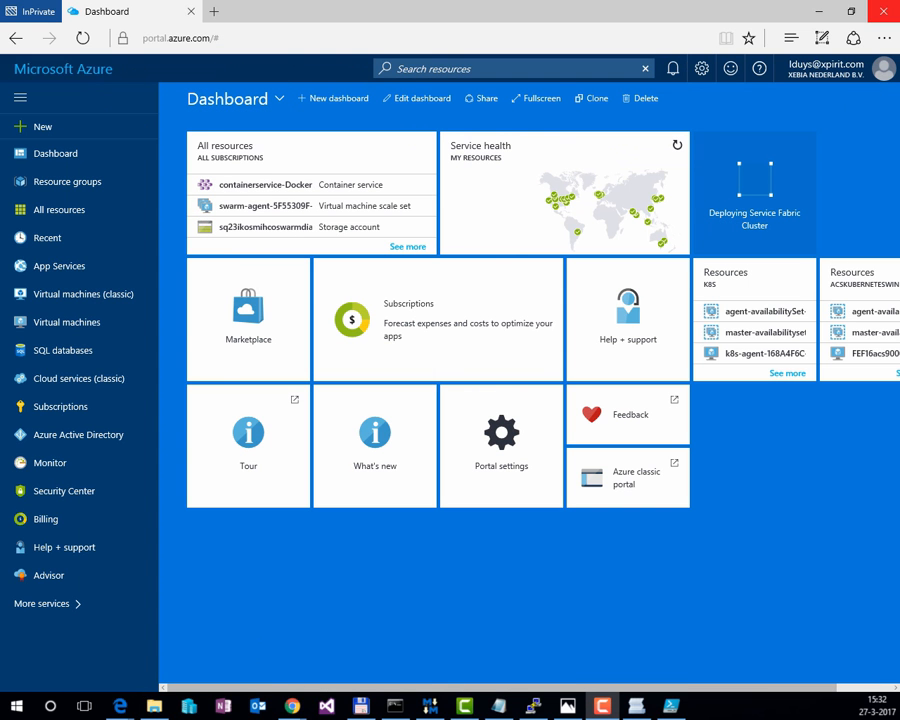
# Open the running deployment from its notification and examine its input parameters and operation details
pyautogui.click(674, 72)
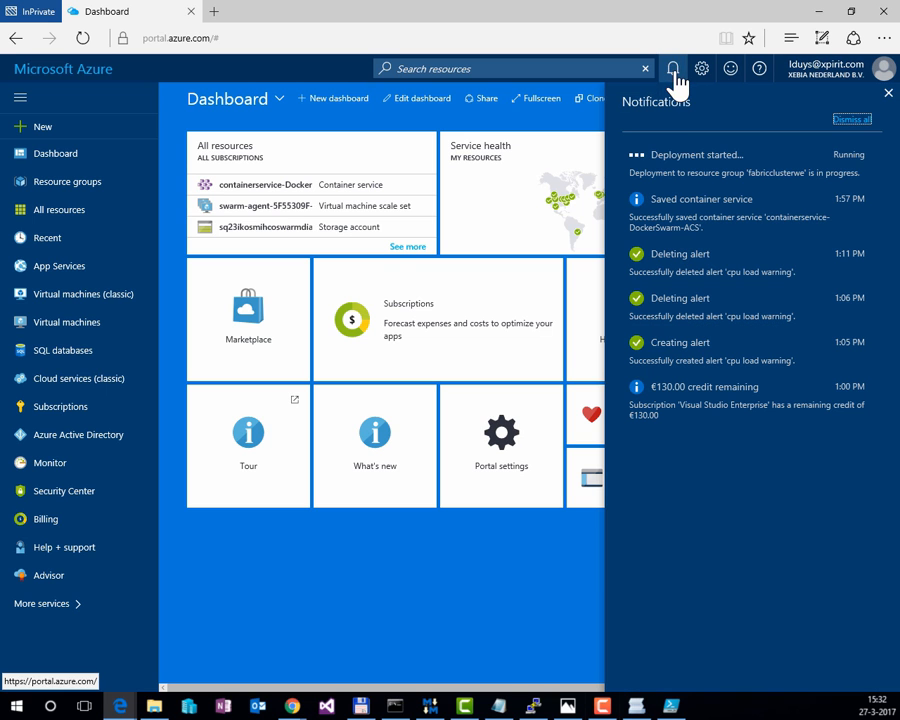
pyautogui.click(682, 170)
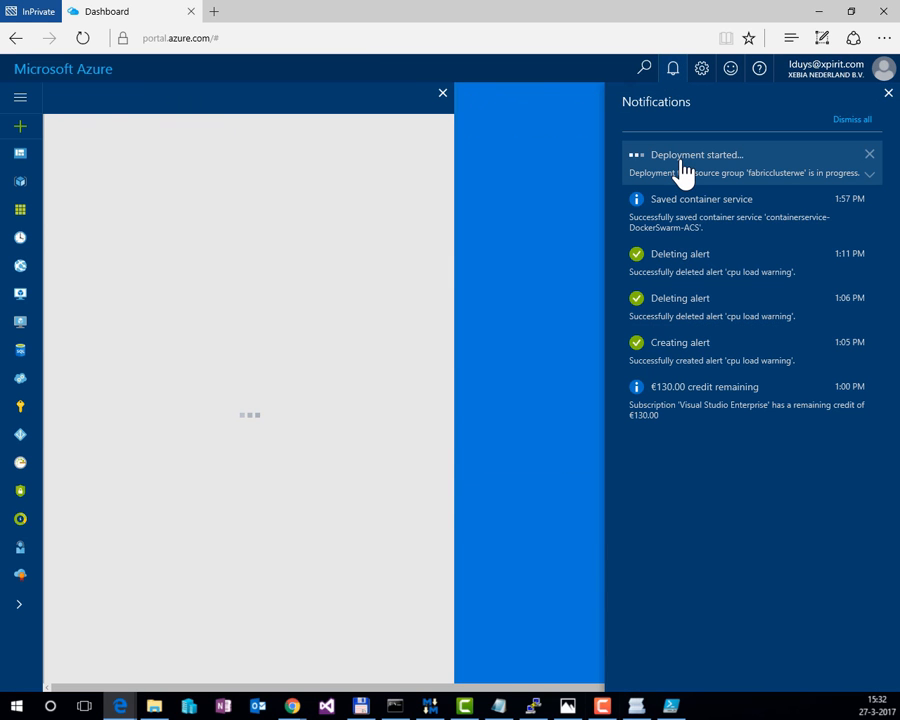
pyautogui.click(673, 78)
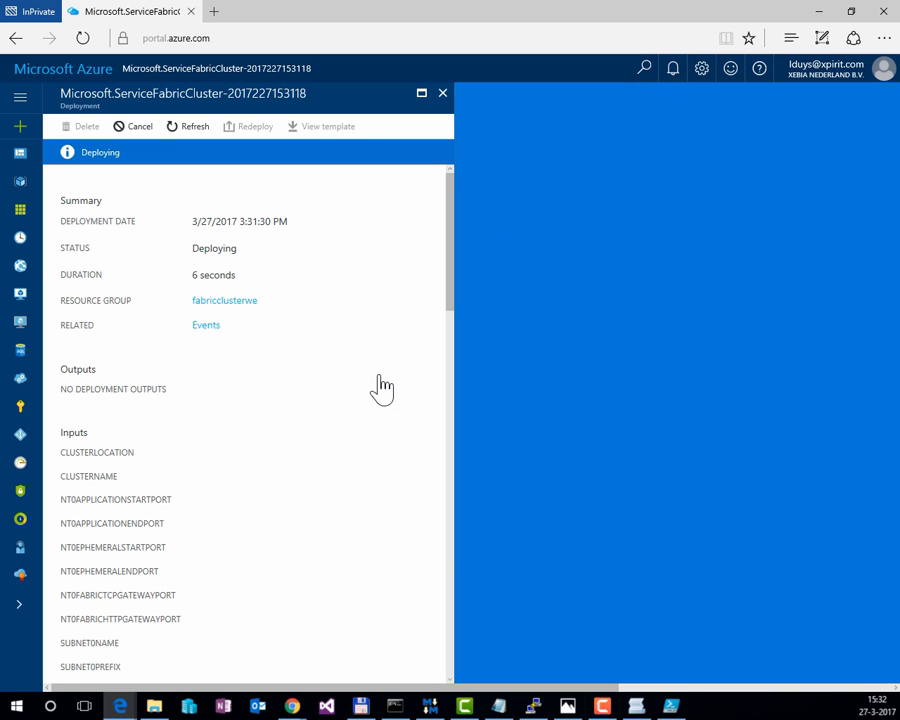
pyautogui.scroll(-6, 380, 388)
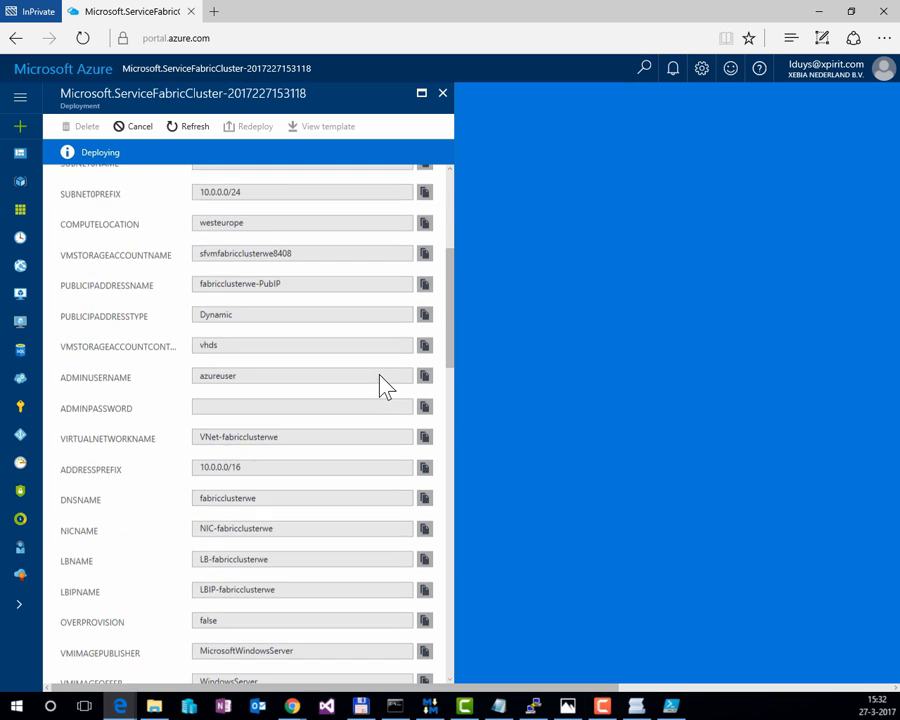
pyautogui.scroll(-10, 380, 388)
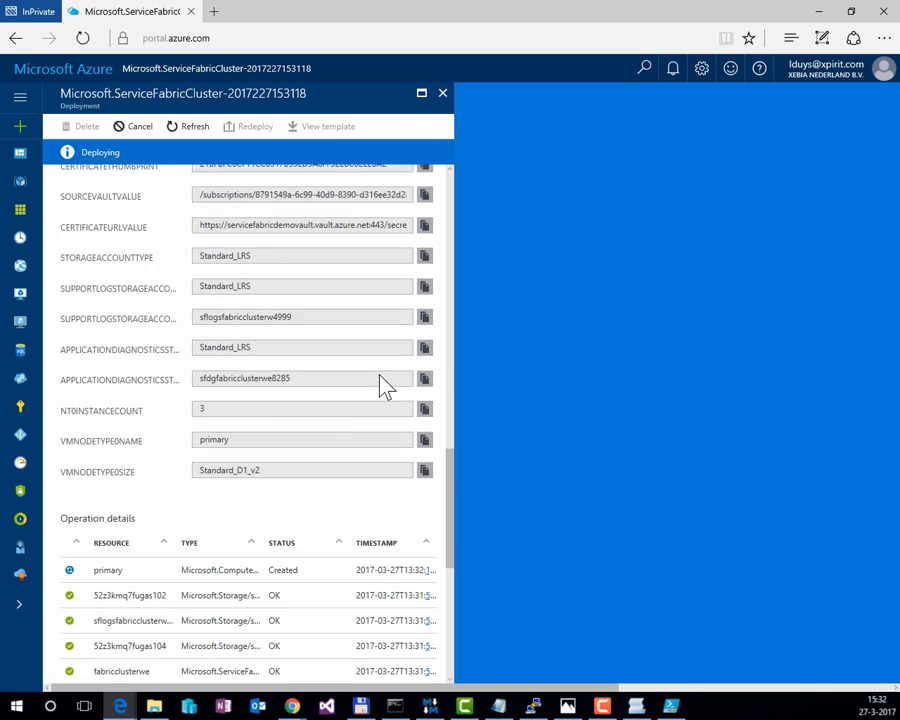
pyautogui.scroll(-1, 383, 388)
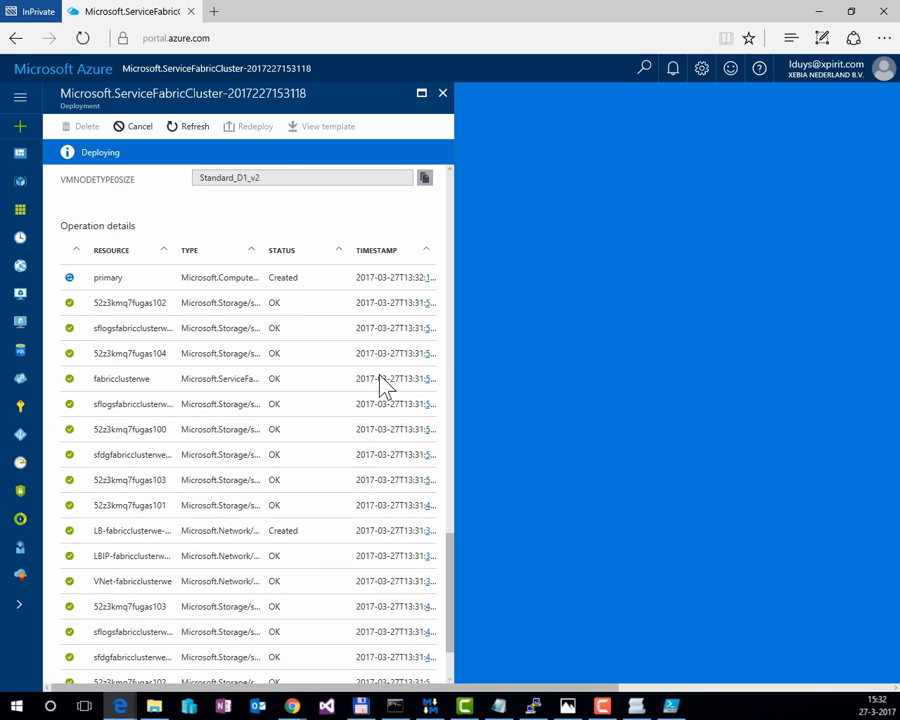
pyautogui.scroll(-2, 380, 378)
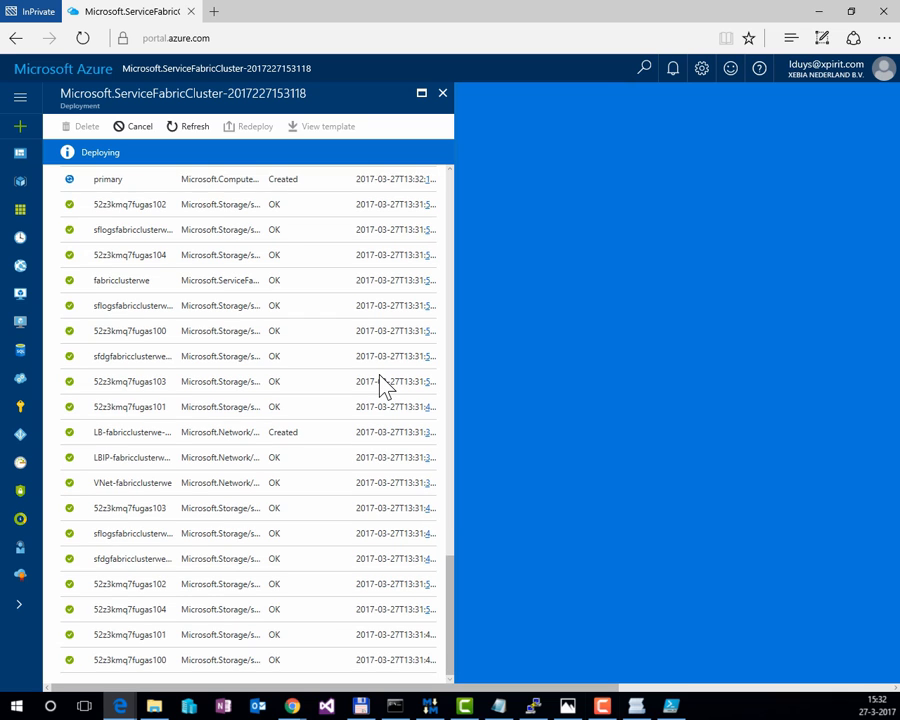
pyautogui.scroll(2, 381, 382)
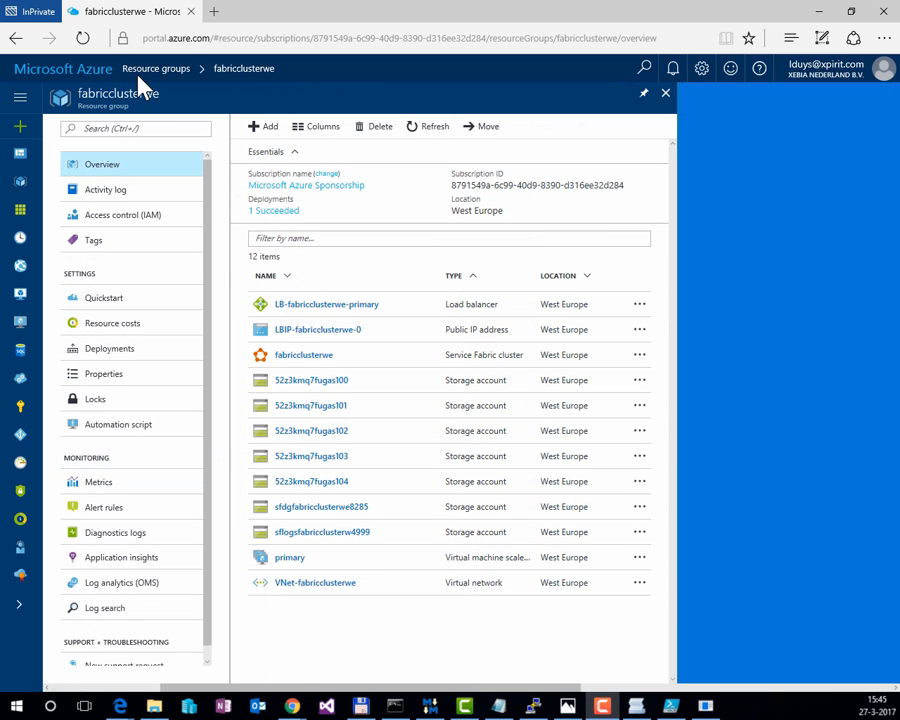
# Open the fabricclusterwe Service Fabric cluster, check its Service Fabric version, and launch its Explorer page past the certificate warning
pyautogui.click(294, 358)
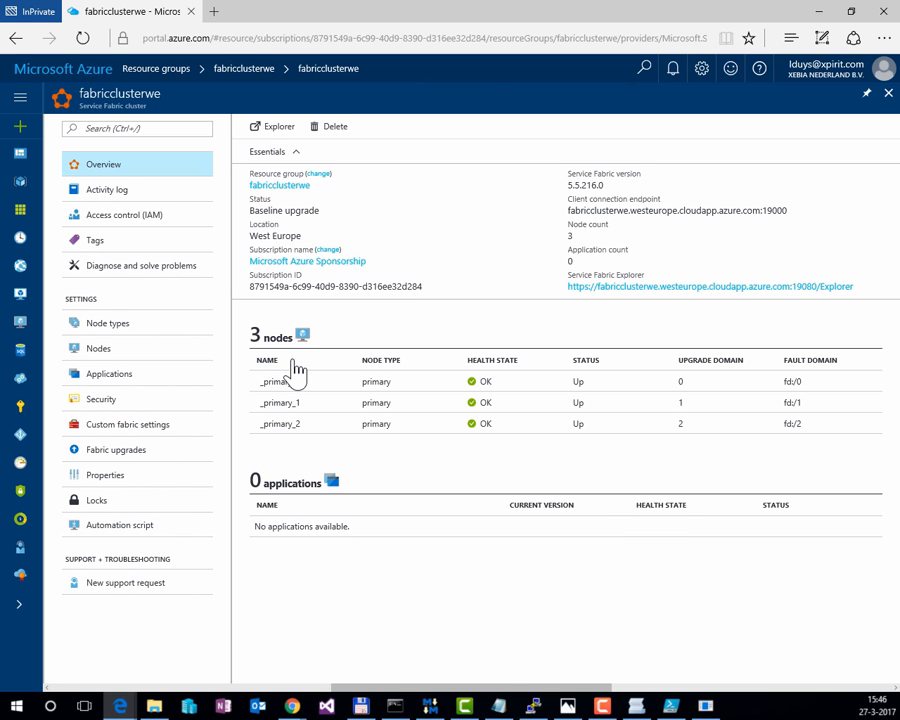
pyautogui.moveTo(568, 178); pyautogui.dragTo(617, 187)
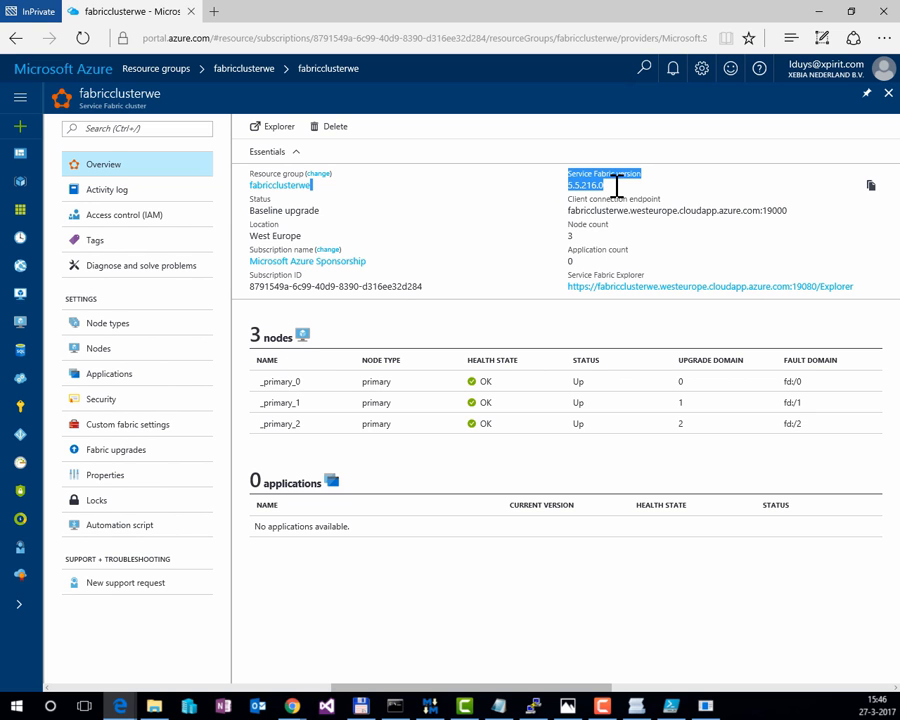
pyautogui.click(279, 127)
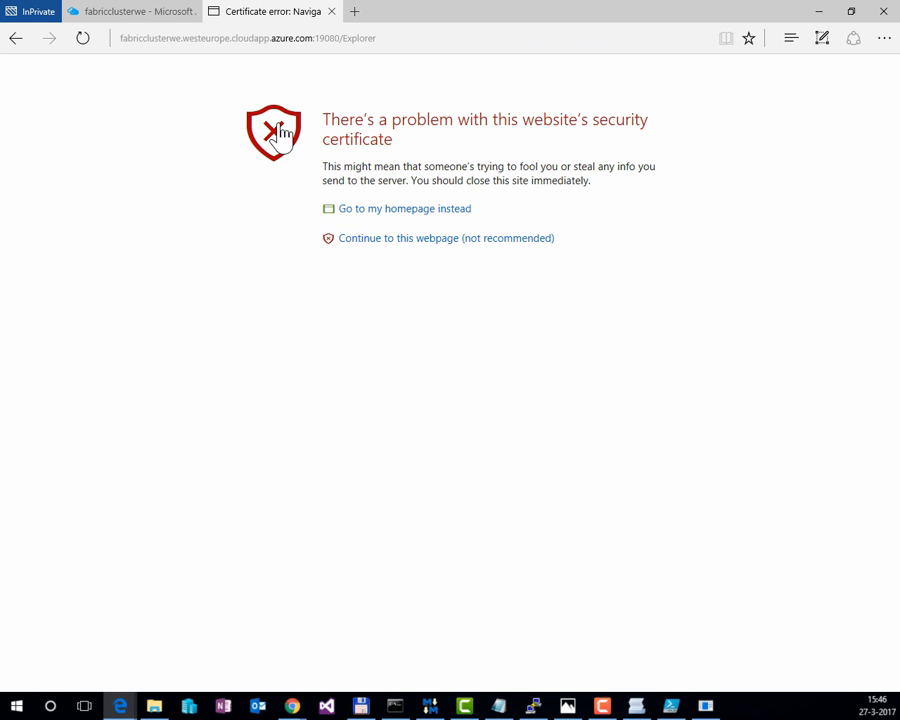
pyautogui.click(428, 240)
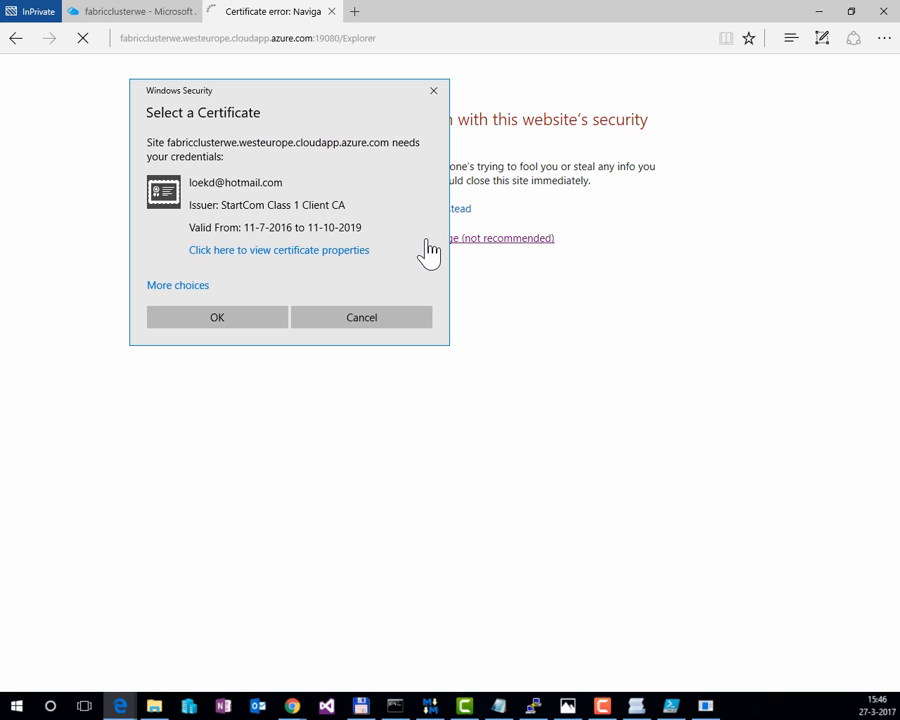
# Authenticate to the site with the fabricclusterwe.westeurope.cloudapp.azure.com client certificate and allow access to its private key
pyautogui.click(190, 288)
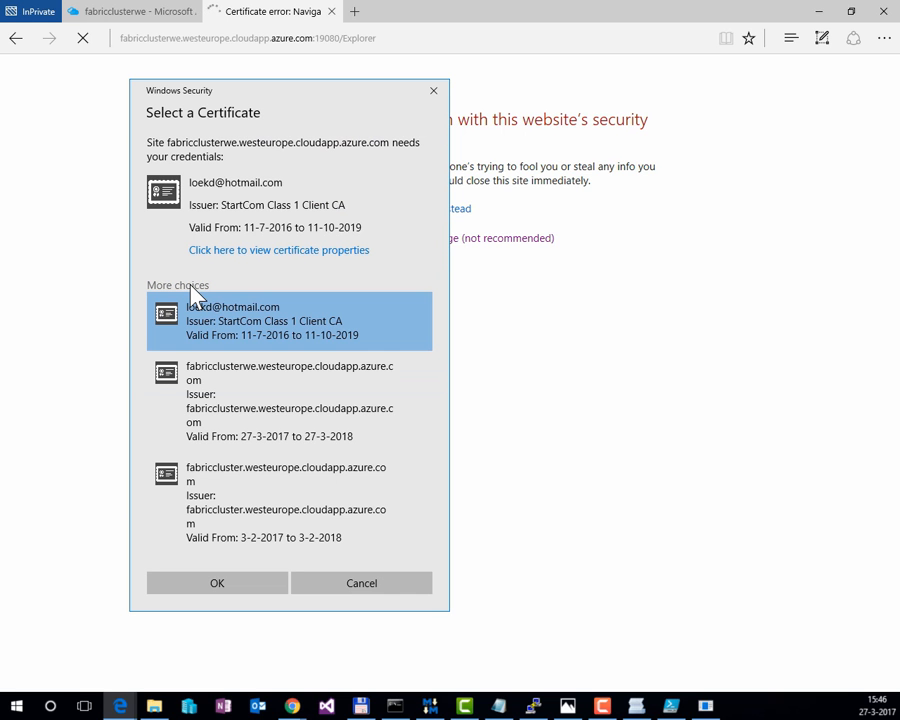
pyautogui.click(237, 402)
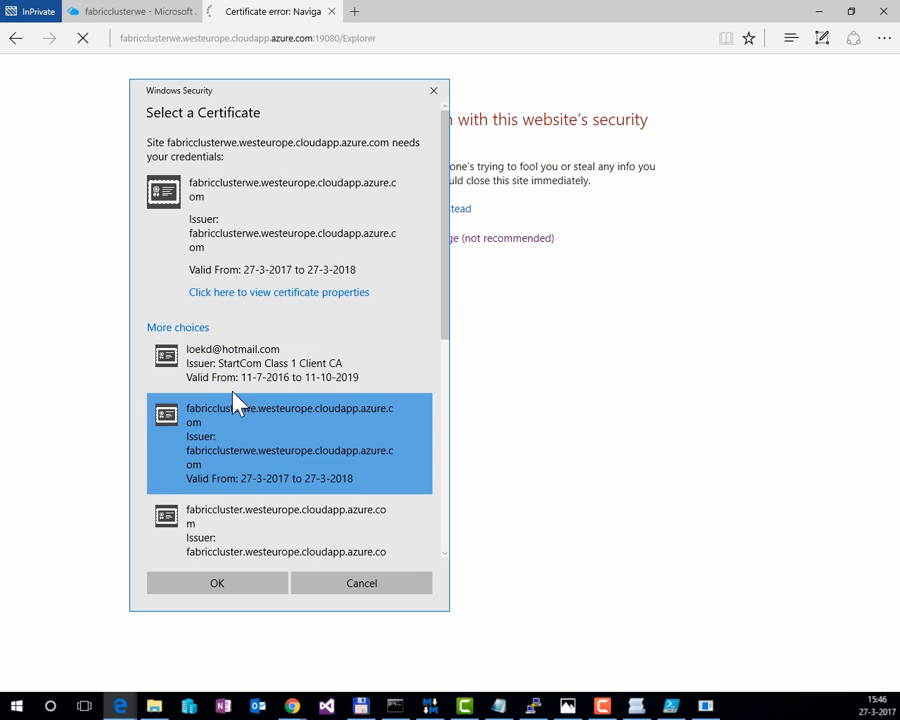
pyautogui.click(217, 586)
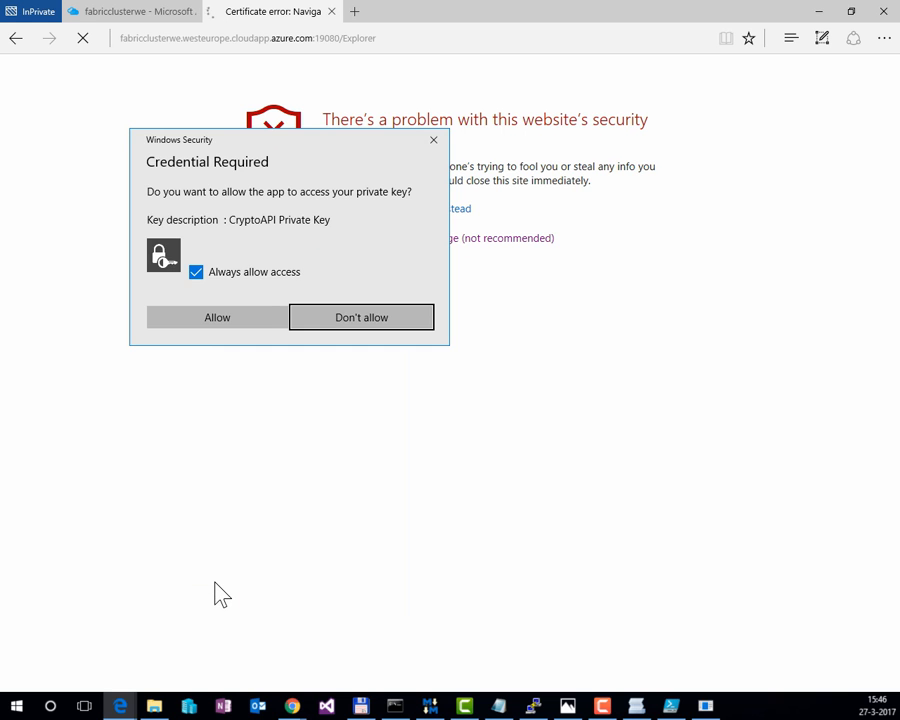
pyautogui.click(251, 324)
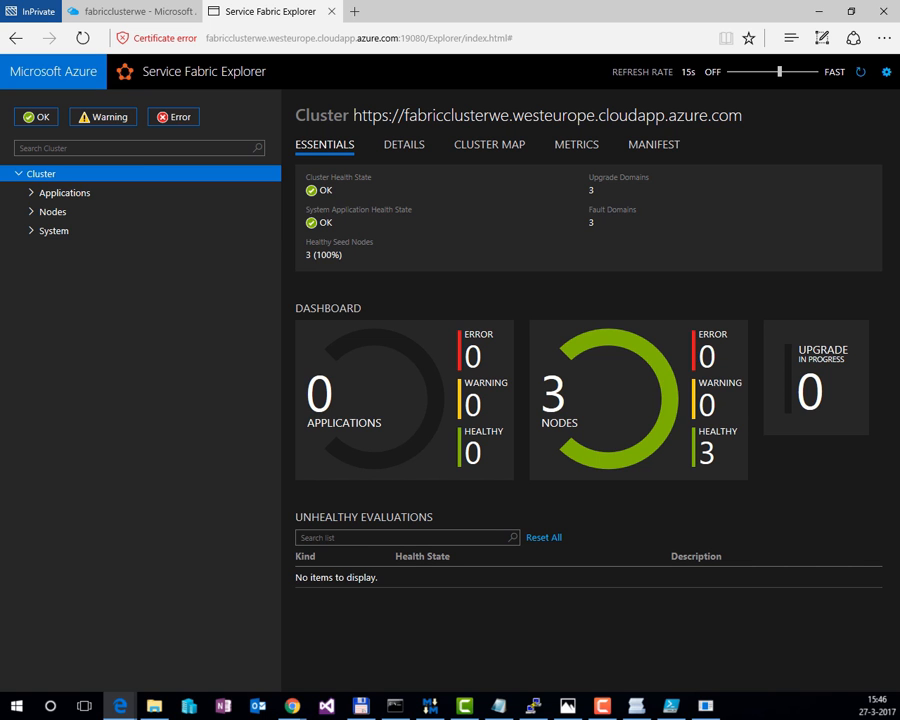
# Expand the cluster's Nodes and System branches in Service Fabric Explorer to examine the nodes and system services
pyautogui.click(32, 215)
pyautogui.click(30, 287)
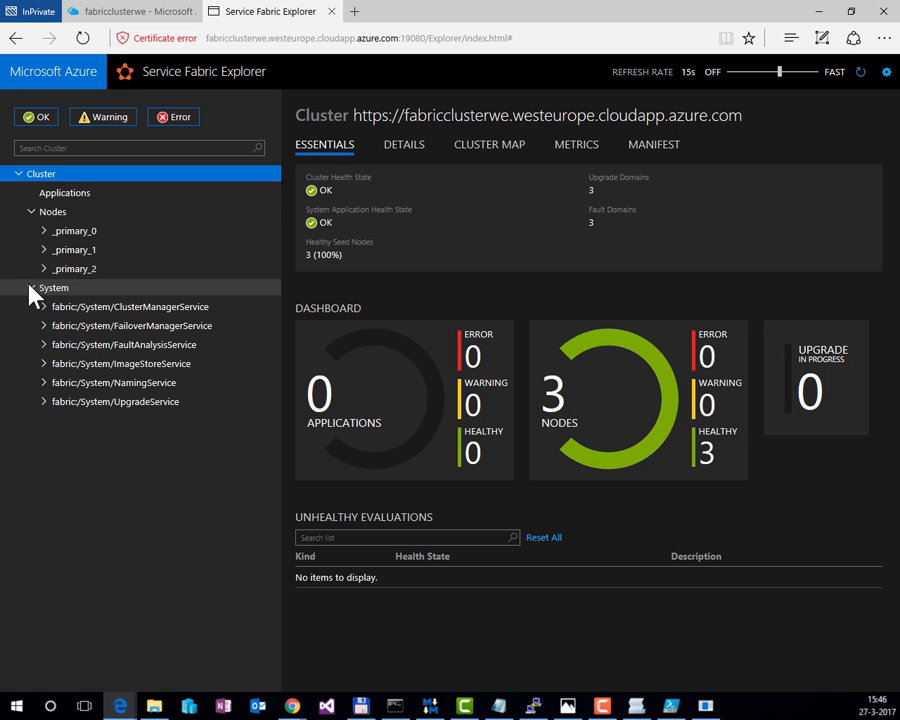